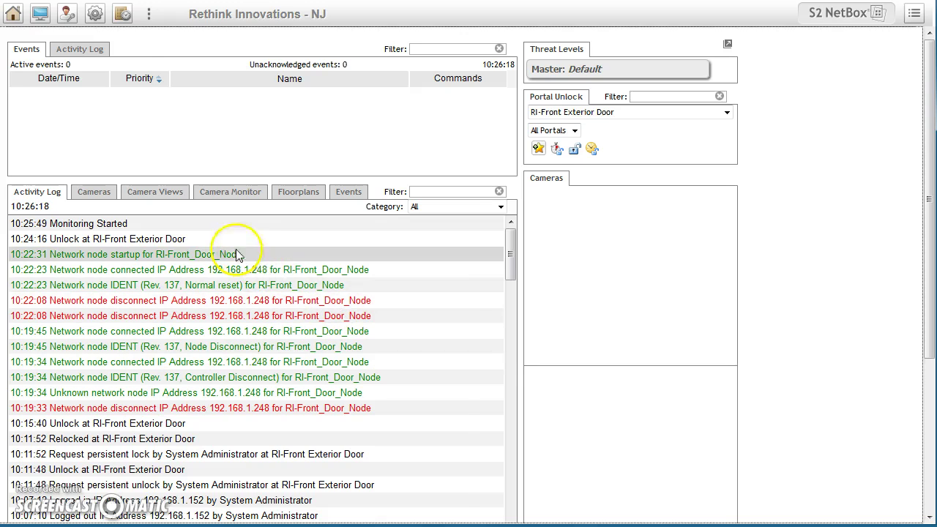
# Show Portal Status with RI-Front Exterior Door and RI Front Interior Door both Ready
pyautogui.click(40, 15)
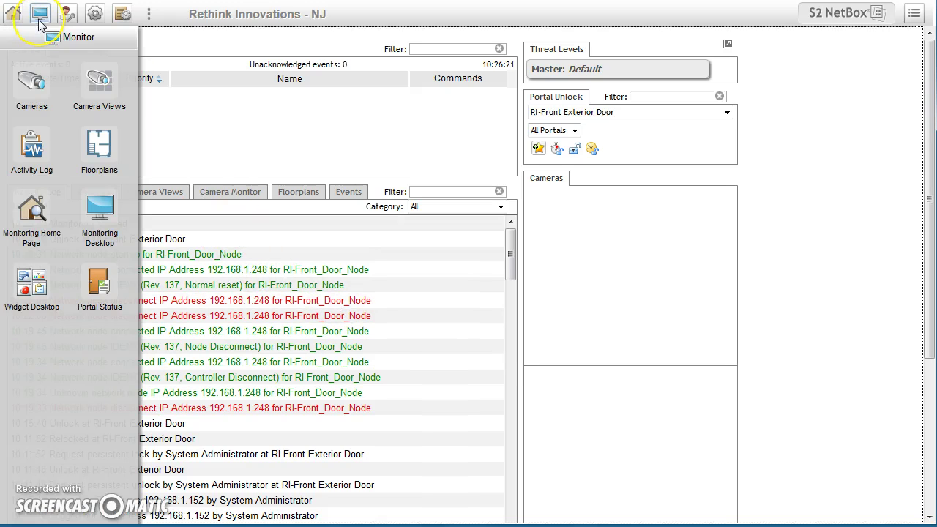
pyautogui.click(99, 287)
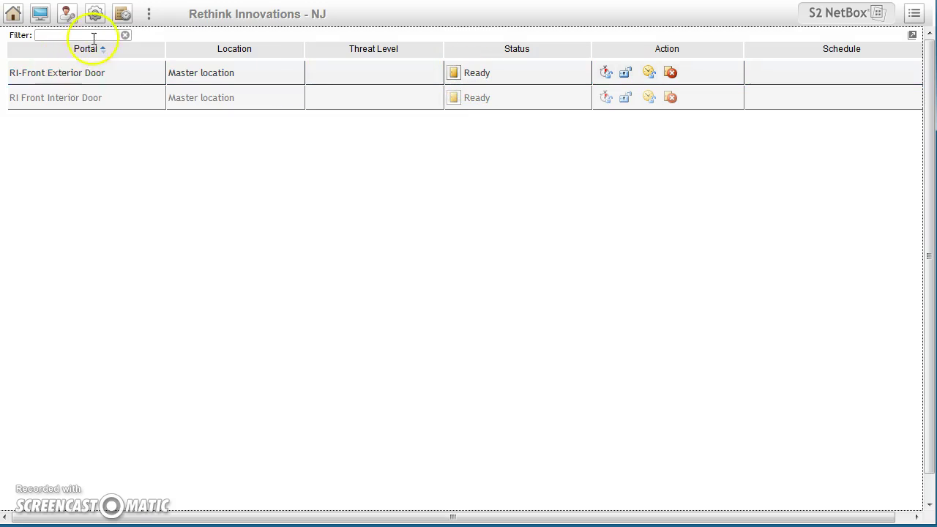
# Set the Front Door portal group's Unlock Timespec to Weekdays and save the change
pyautogui.click(94, 13)
pyautogui.click(94, 81)
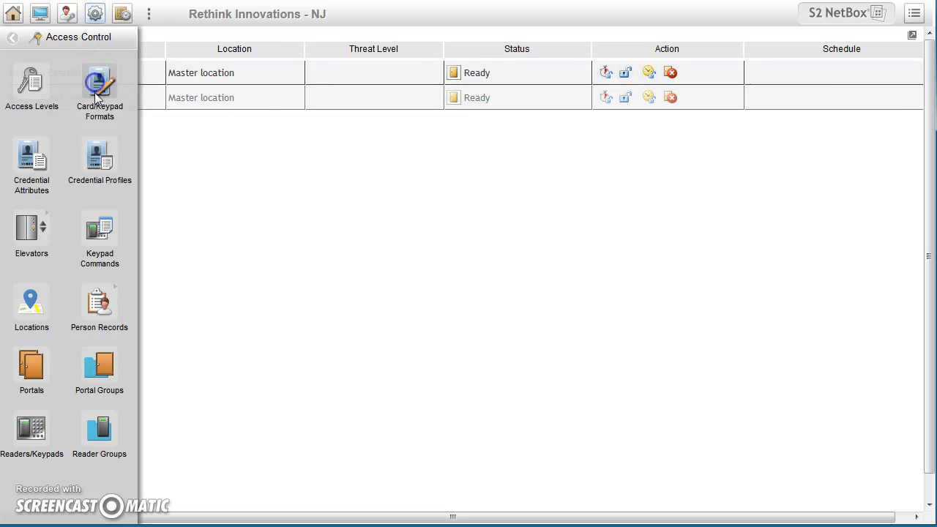
pyautogui.click(101, 374)
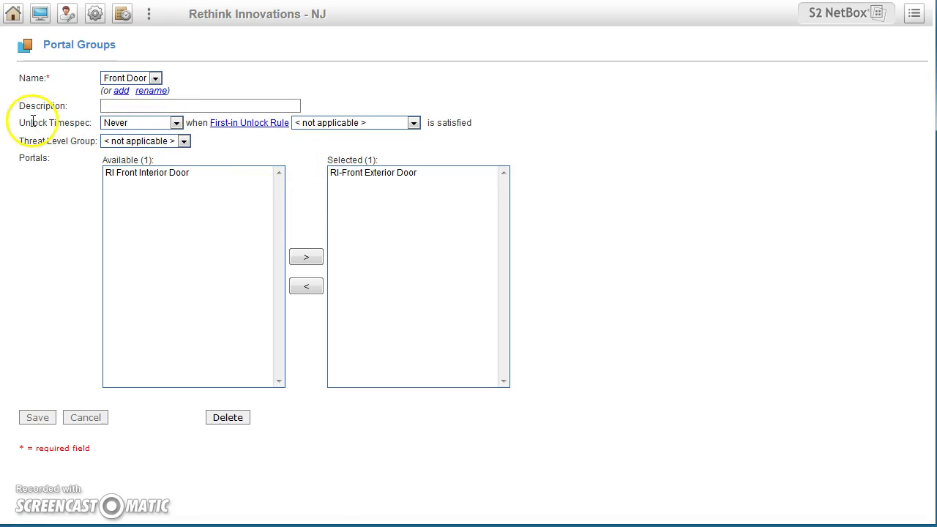
pyautogui.click(117, 123)
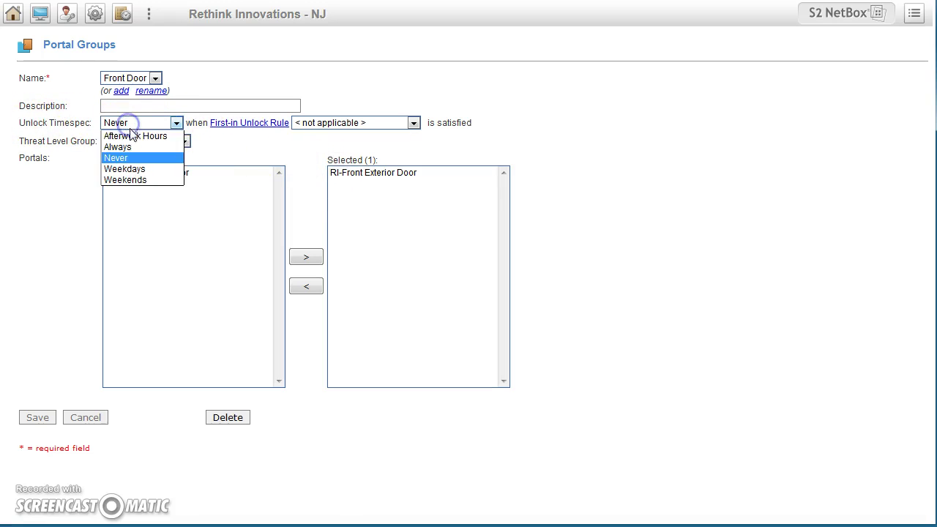
pyautogui.click(126, 169)
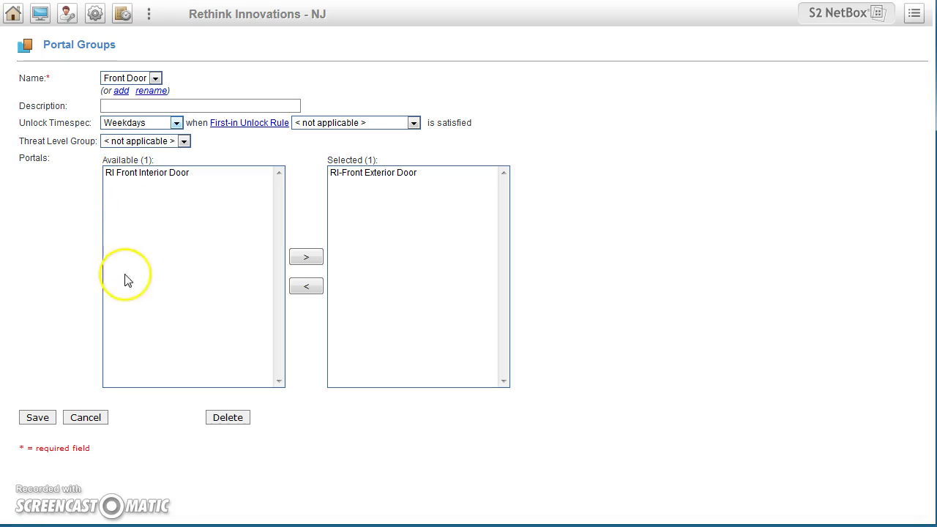
pyautogui.click(50, 423)
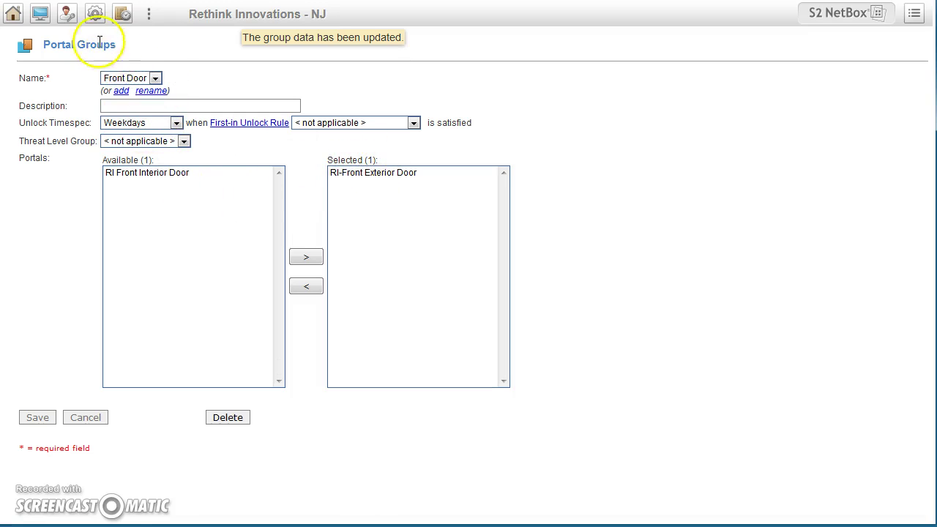
# Load the Weekdays time spec: 08:00–20:00, Monday to Friday, no holidays included
pyautogui.click(94, 17)
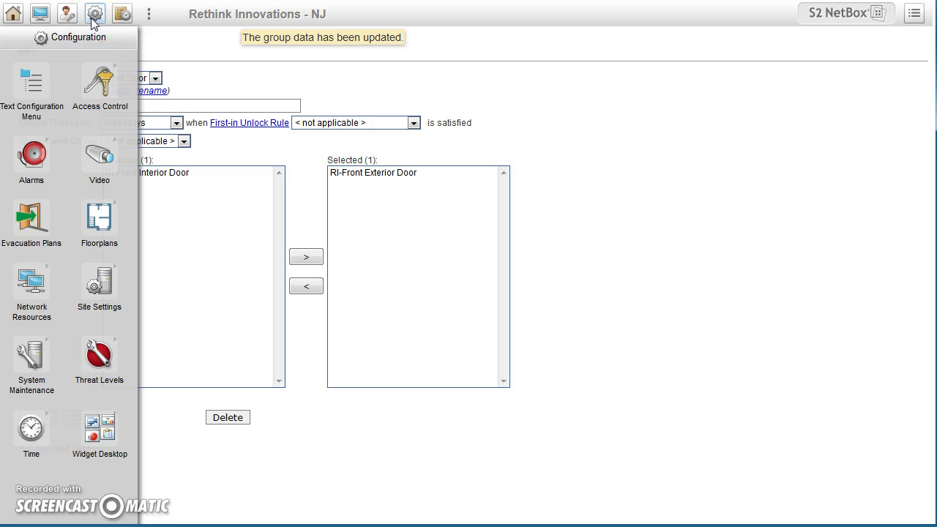
pyautogui.click(31, 438)
pyautogui.click(39, 175)
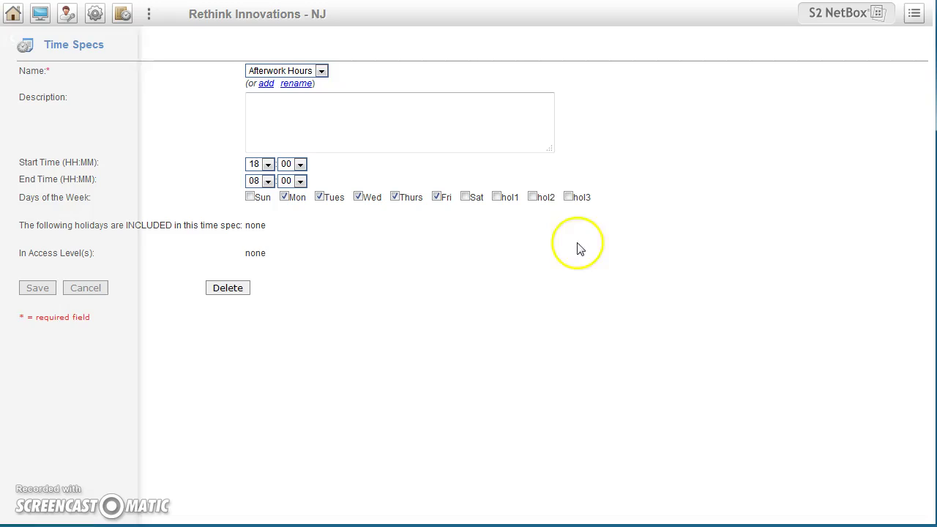
pyautogui.click(299, 70)
pyautogui.click(292, 116)
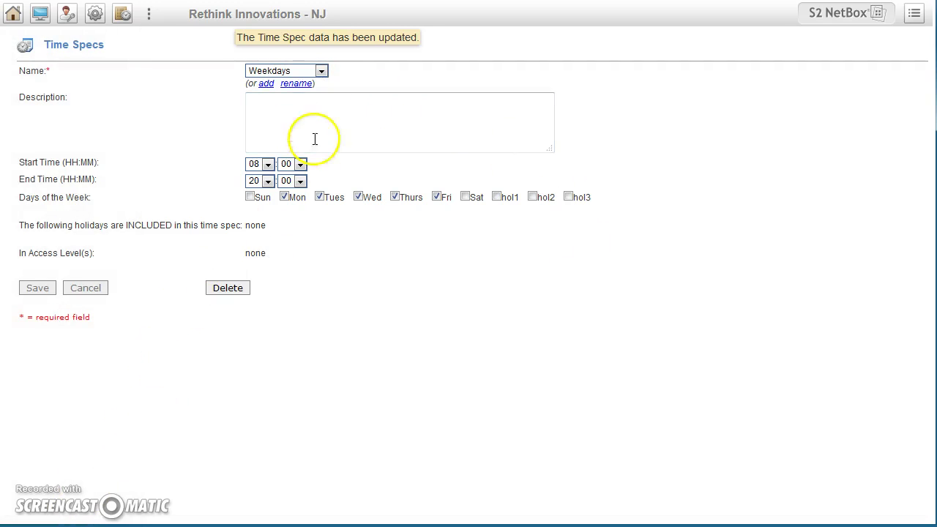
pyautogui.click(321, 70)
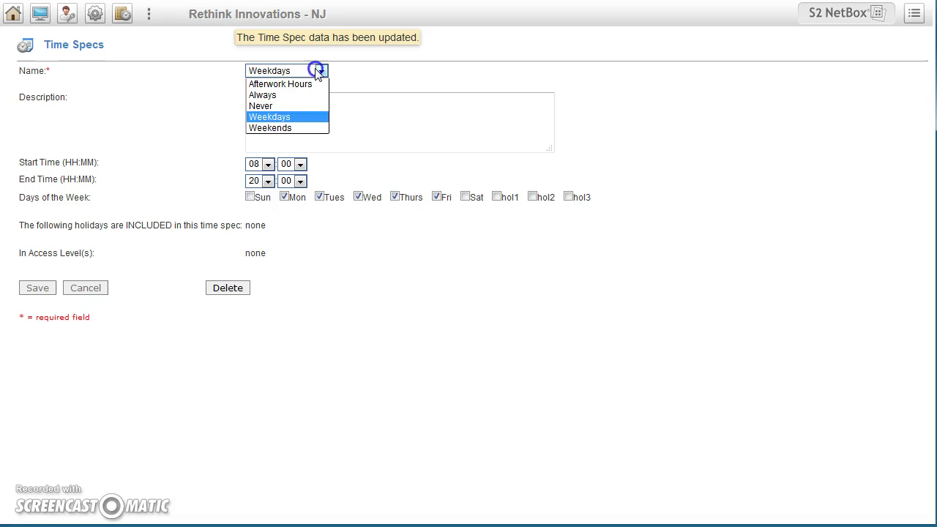
pyautogui.click(292, 116)
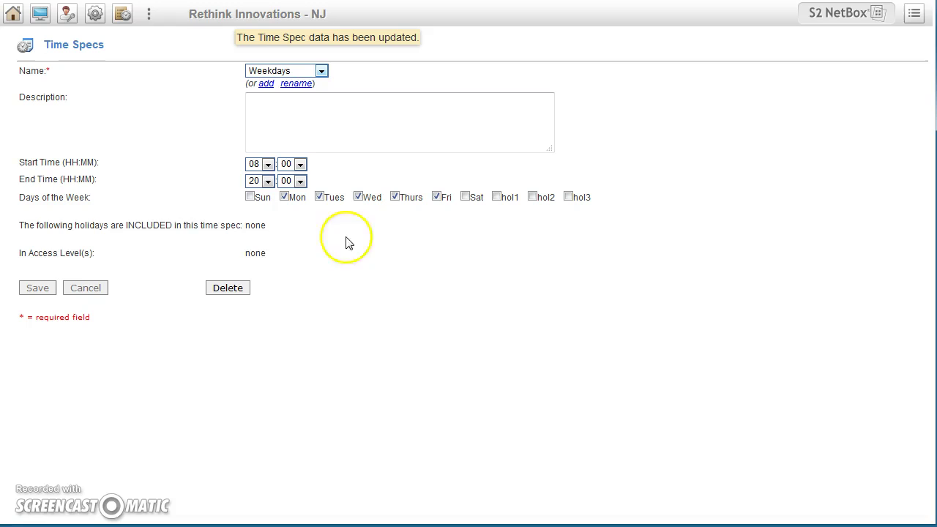
pyautogui.moveTo(38, 253); pyautogui.dragTo(95, 254)
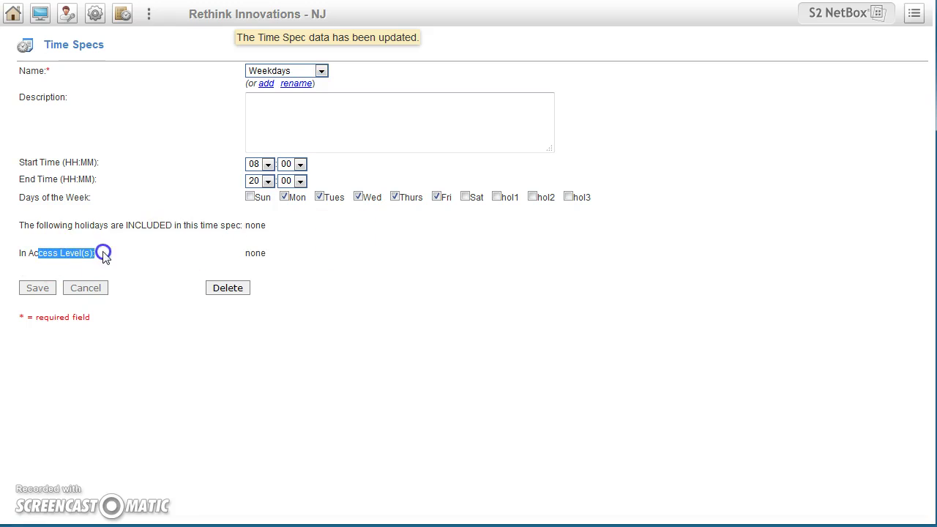
pyautogui.click(163, 329)
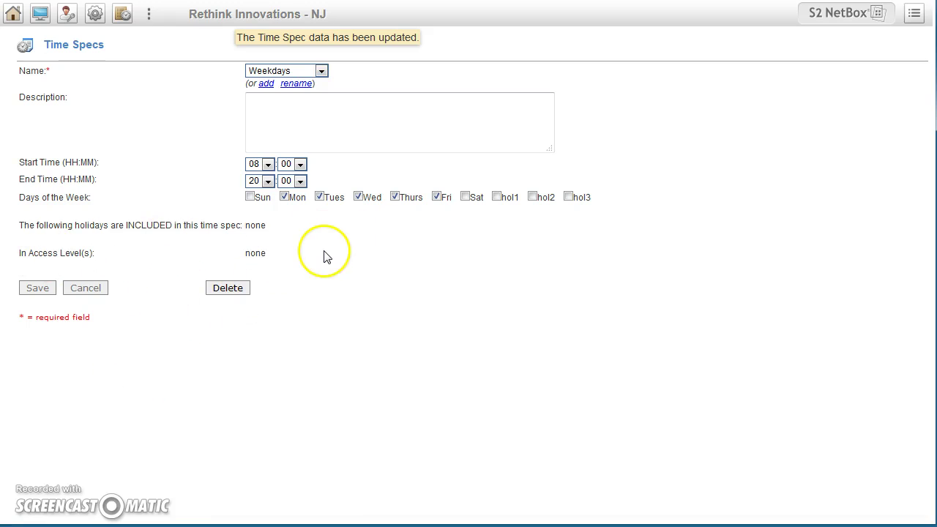
# View the Today holiday: Holiday group 1, 10/20/2016, 00:01 to 23:59
pyautogui.click(101, 19)
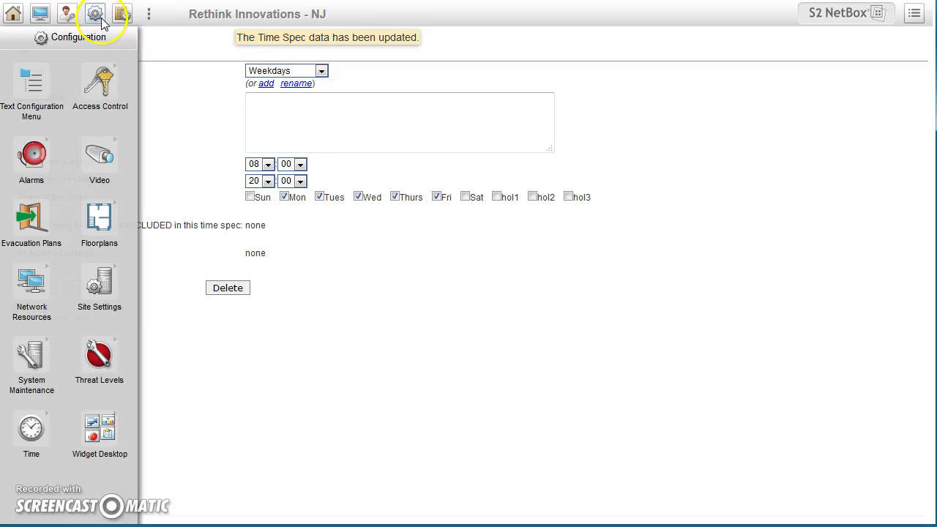
pyautogui.click(35, 430)
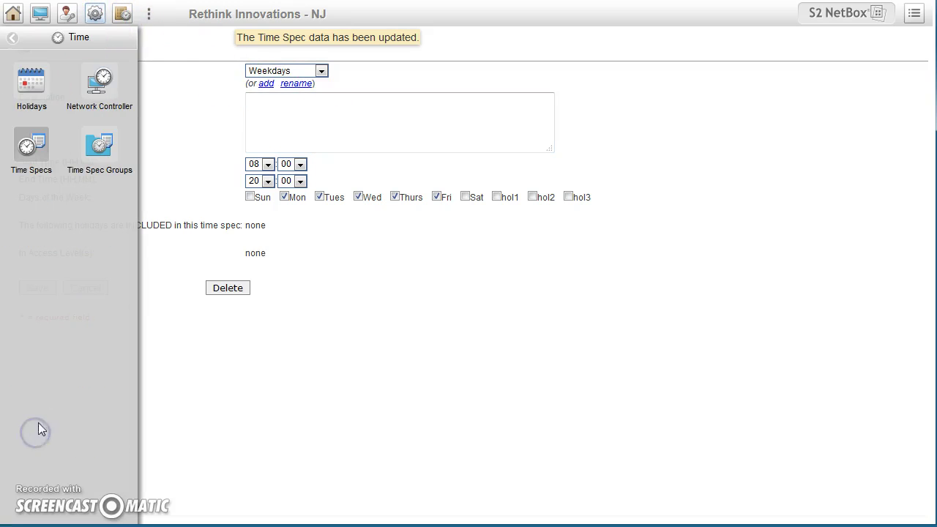
pyautogui.click(32, 82)
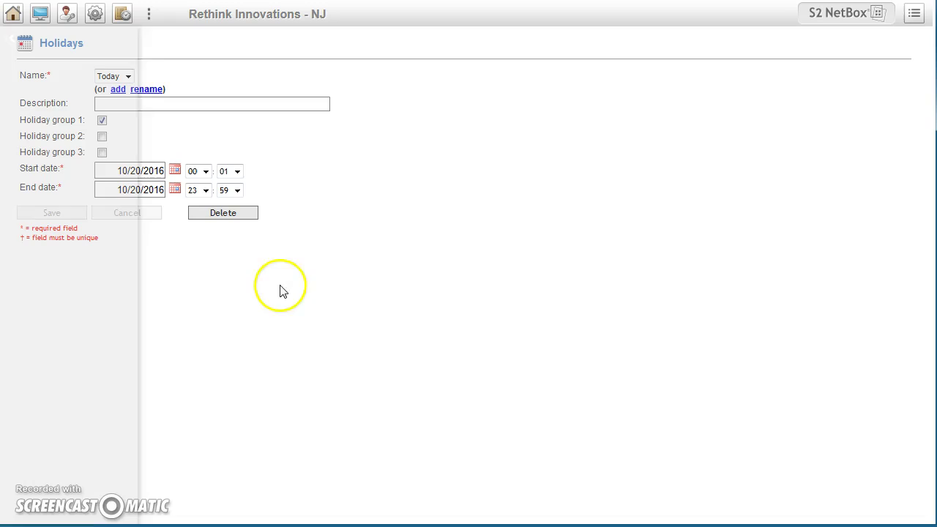
pyautogui.click(127, 76)
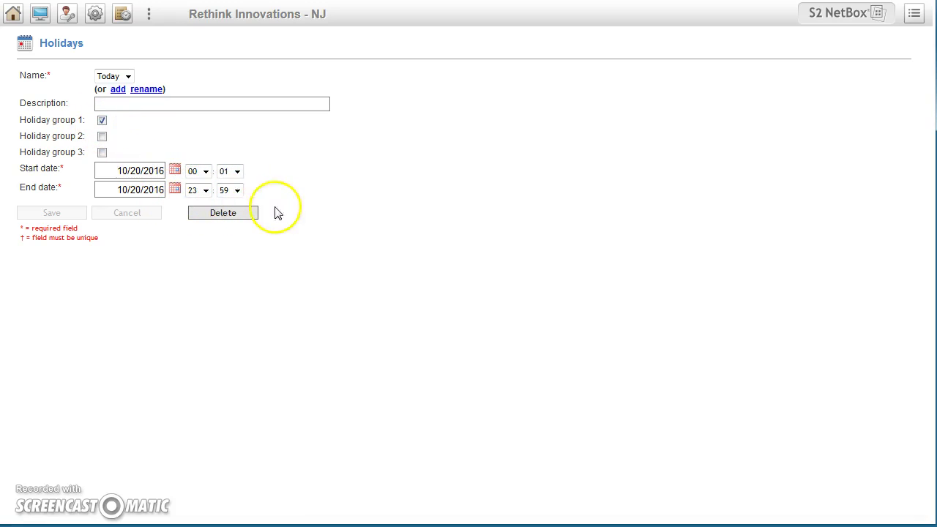
pyautogui.moveTo(22, 21)
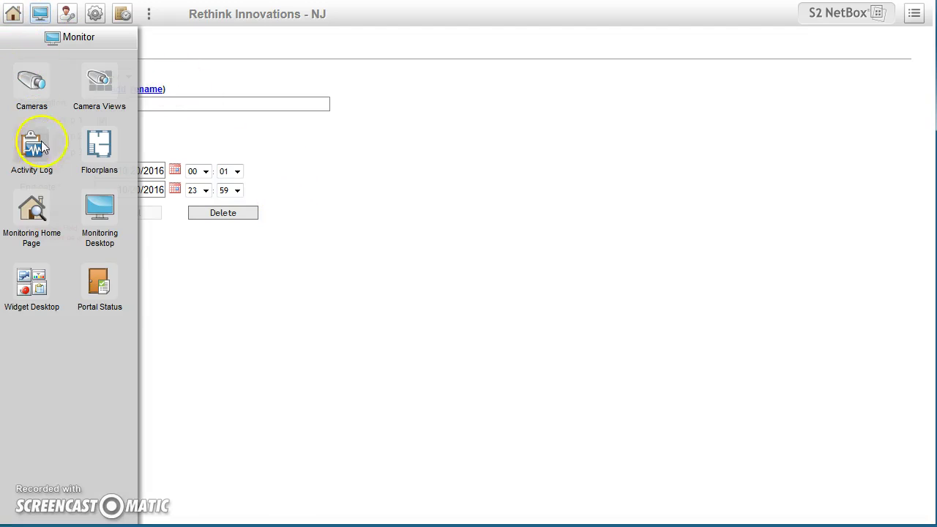
# Return to Portal Status, with RI-Front Exterior Door and RI Front Interior Door both Ready
pyautogui.click(100, 285)
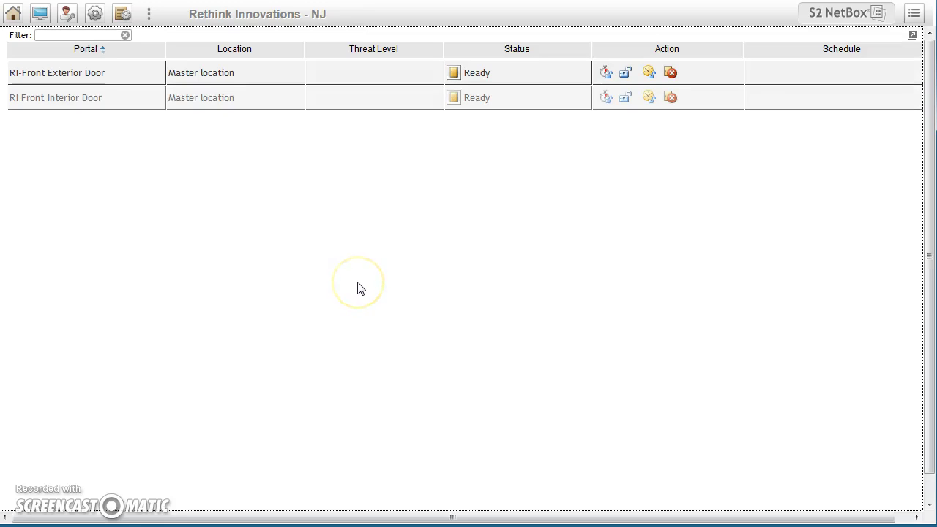
pyautogui.click(490, 111)
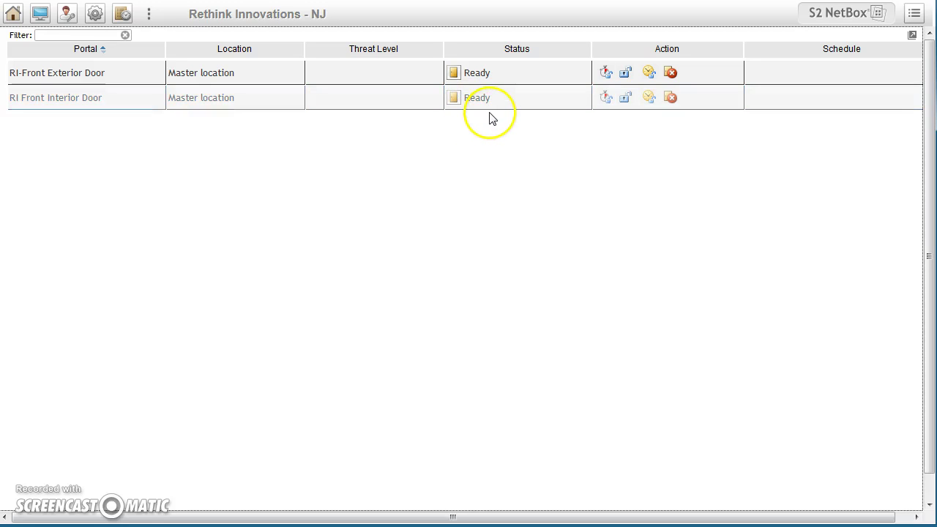
# Tick hol1 in the Weekdays time spec so the Today holiday is included, and save
pyautogui.click(96, 18)
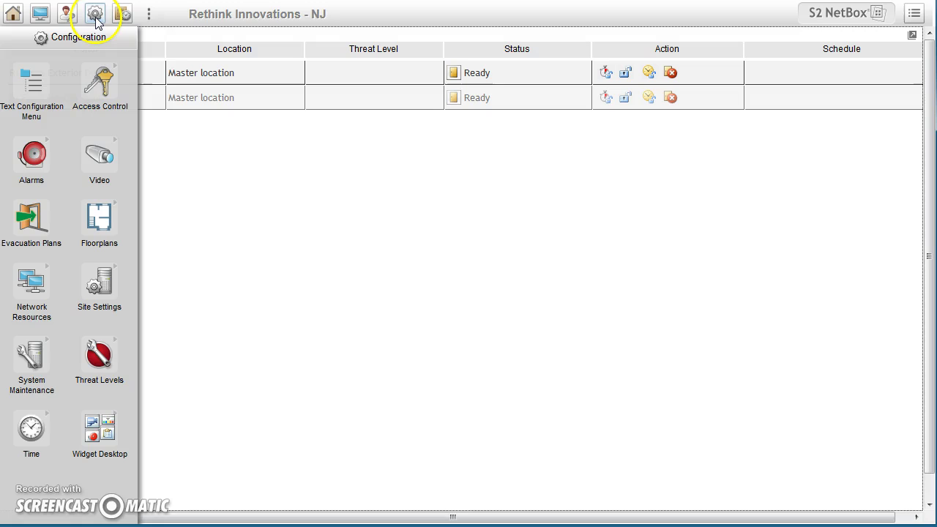
pyautogui.click(30, 428)
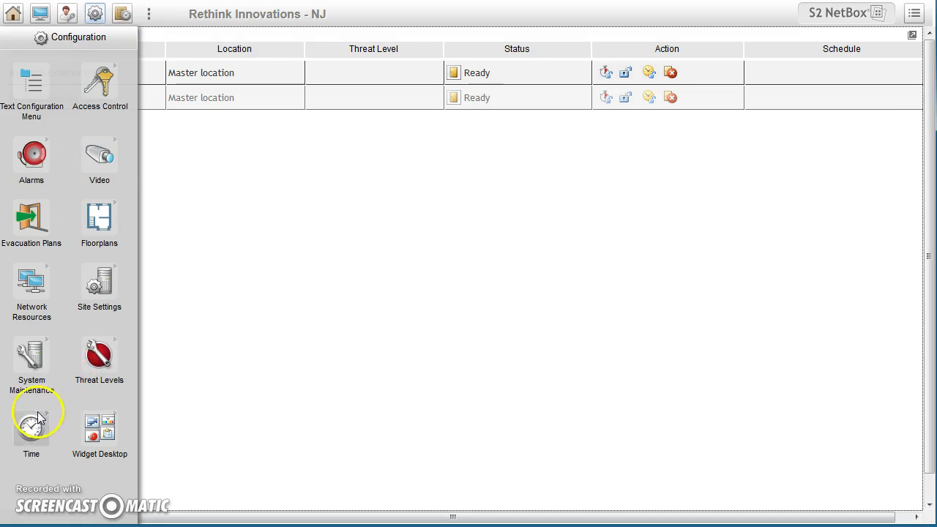
pyautogui.click(31, 143)
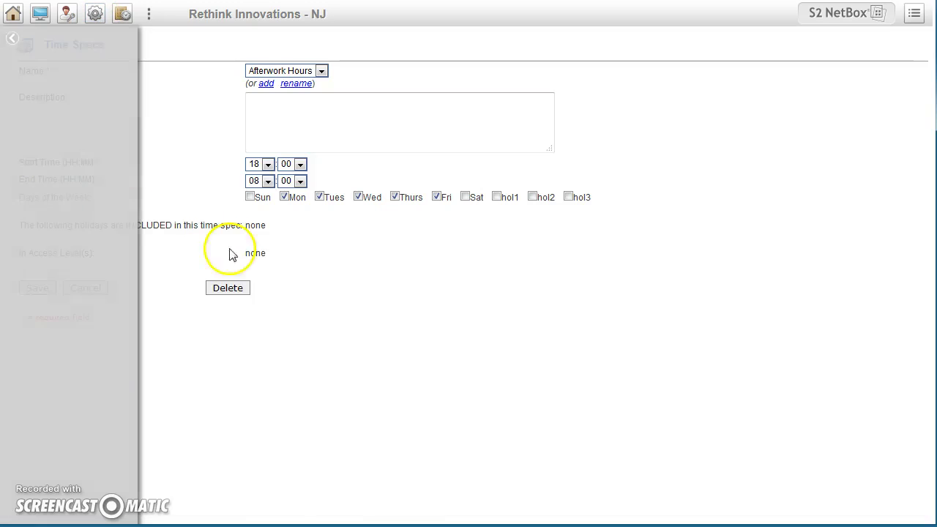
pyautogui.click(308, 70)
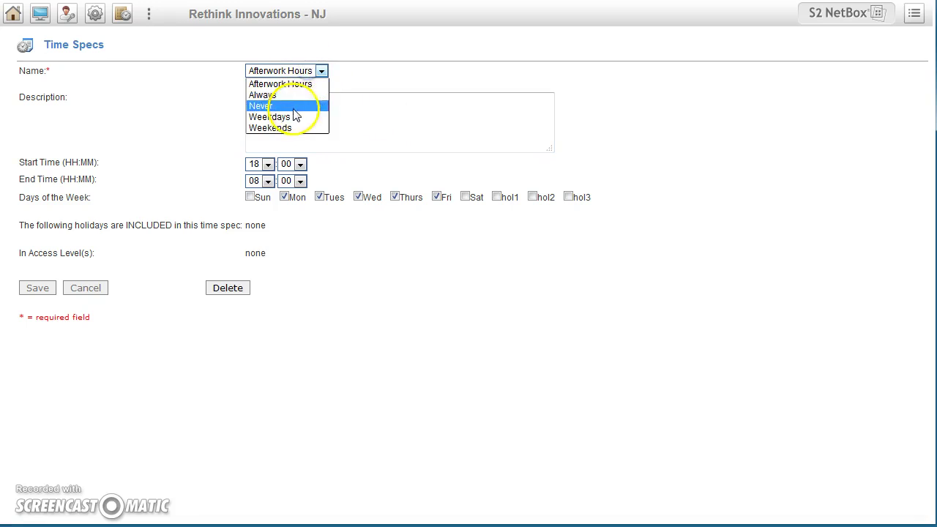
pyautogui.click(271, 117)
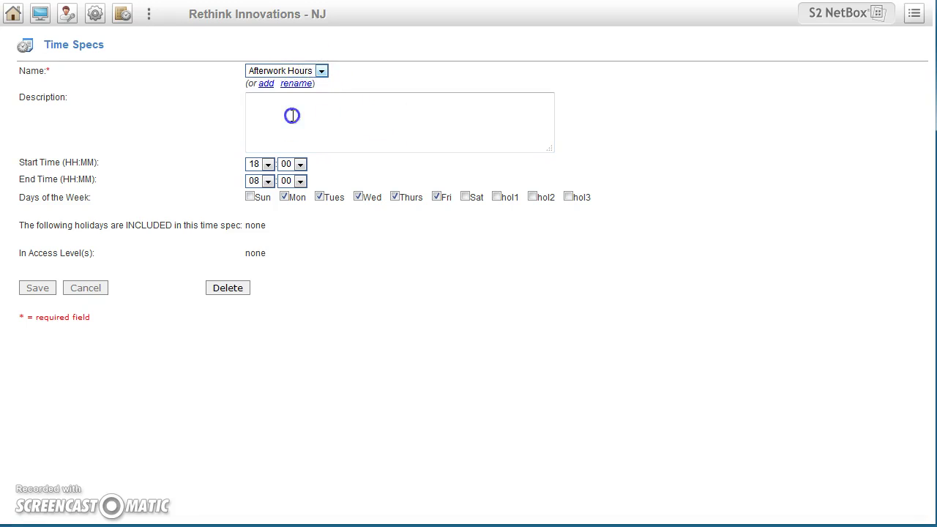
pyautogui.click(496, 197)
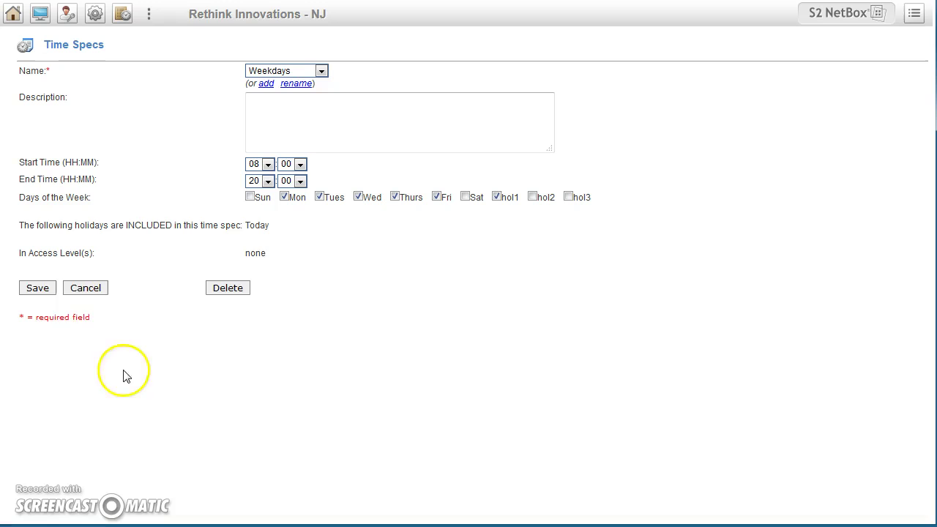
pyautogui.click(41, 290)
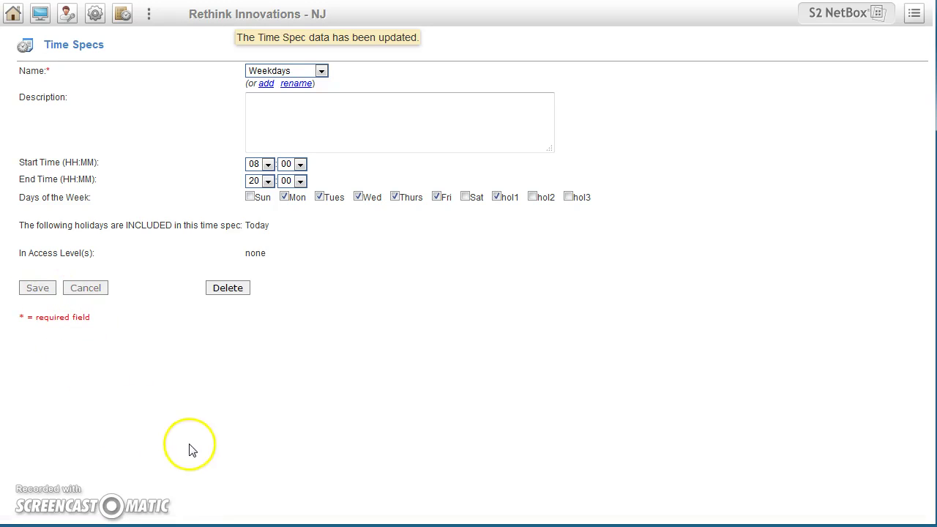
# View Portal Status, now showing RI-Front Exterior Door in Extended Unlock
pyautogui.moveTo(38, 16)
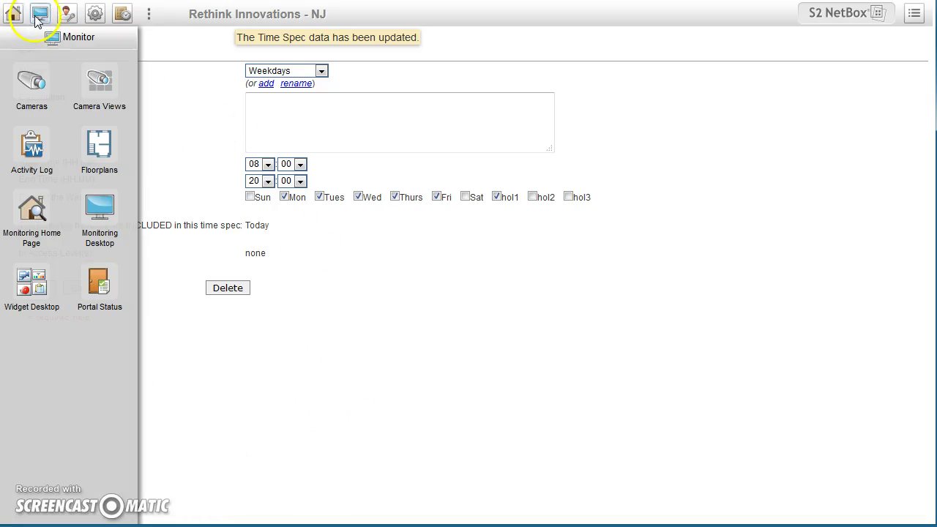
pyautogui.click(97, 284)
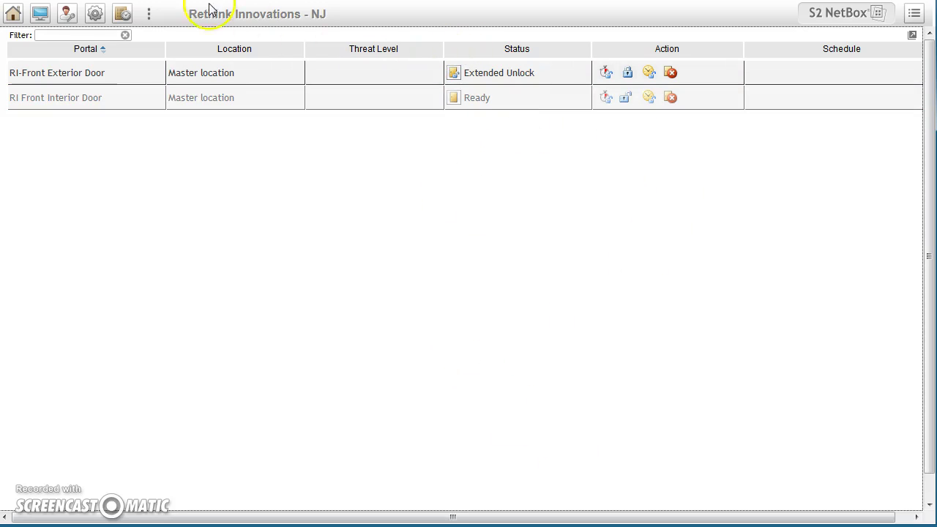
# Untick hol1 in the Weekdays time spec, leaving no holidays included, and save
pyautogui.click(99, 15)
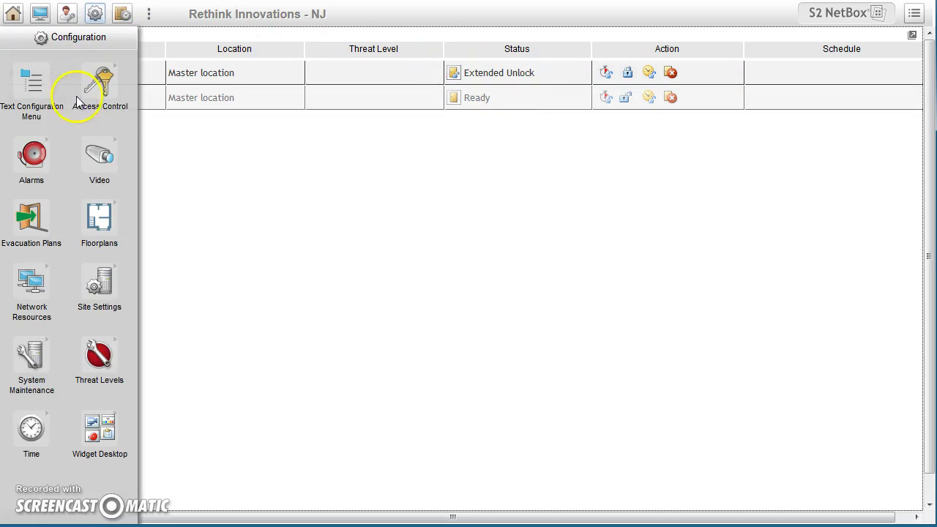
pyautogui.click(33, 431)
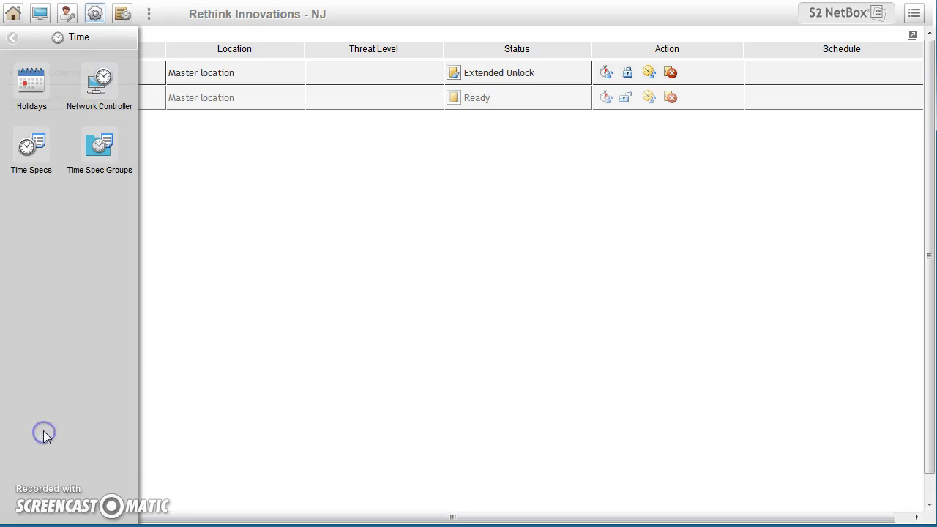
pyautogui.click(10, 36)
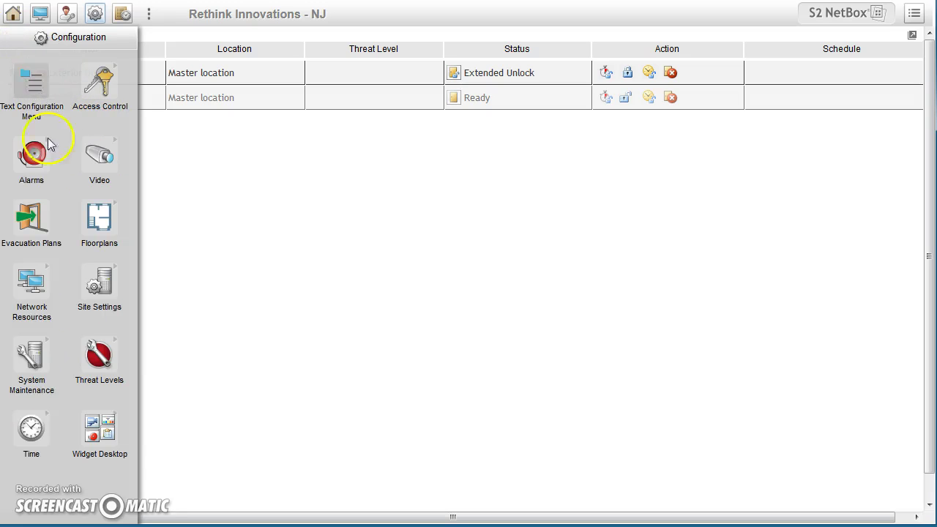
pyautogui.click(32, 438)
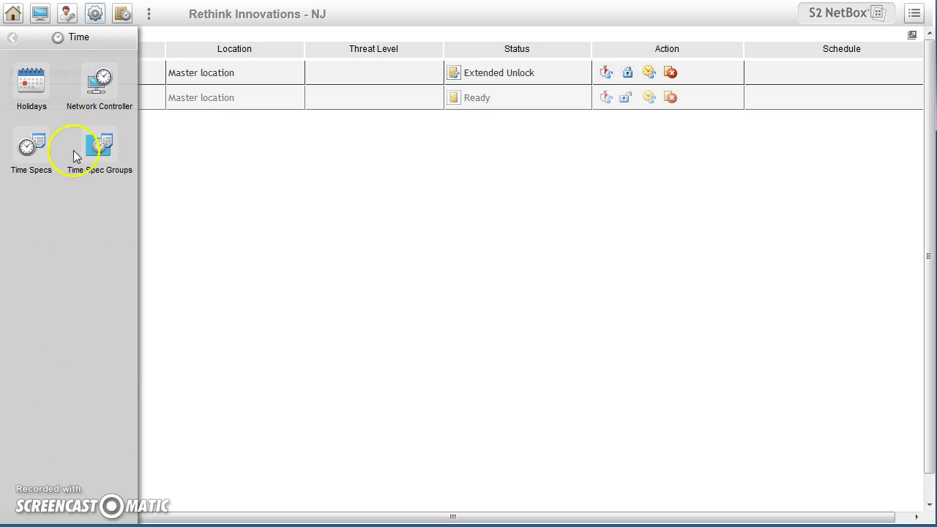
pyautogui.click(36, 160)
pyautogui.click(307, 70)
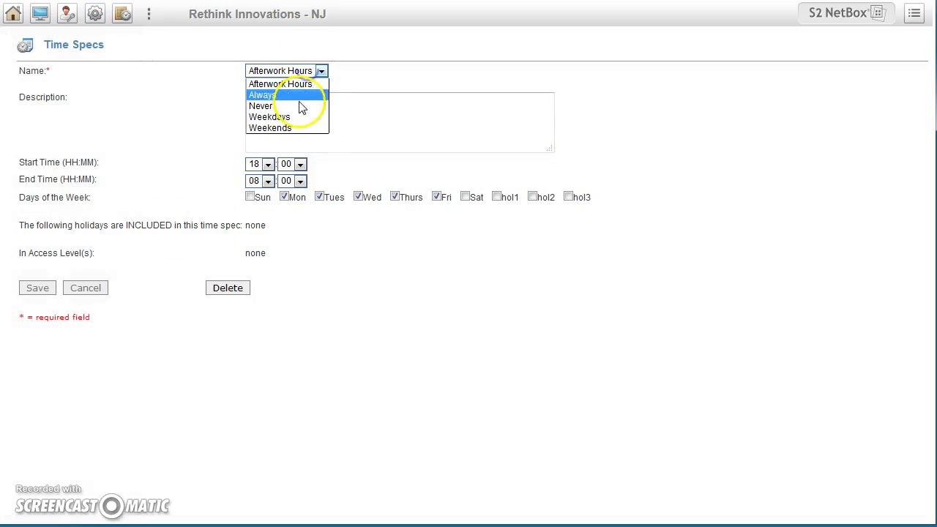
pyautogui.click(289, 117)
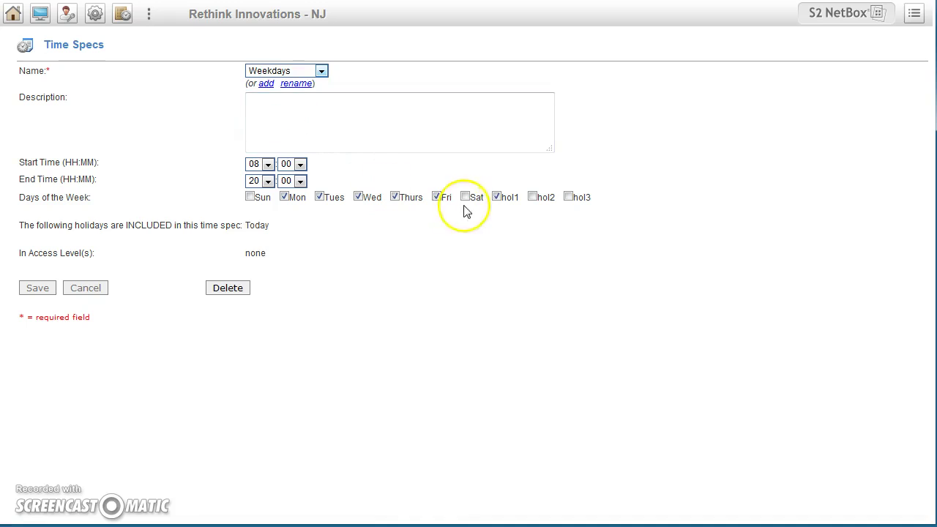
pyautogui.click(497, 197)
pyautogui.click(32, 287)
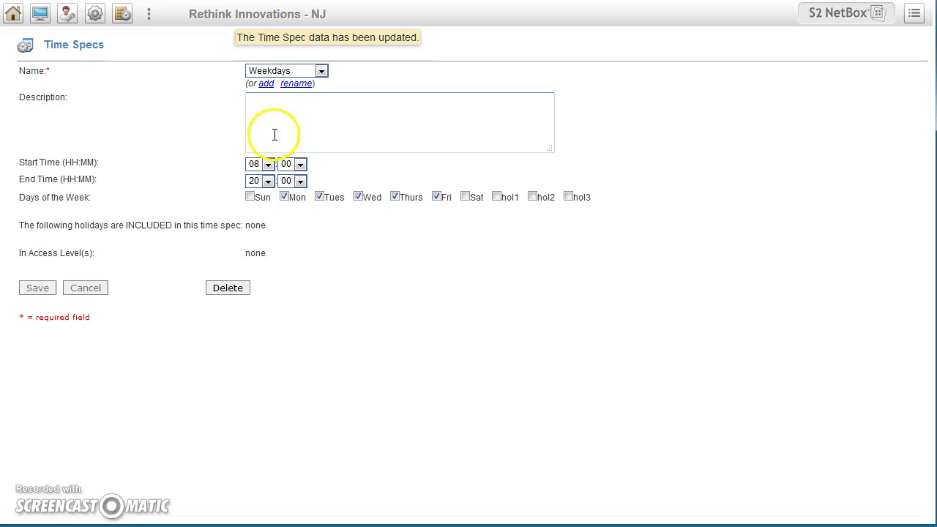
# Check Portal Status, where RI-Front Exterior Door is back to Ready
pyautogui.click(39, 15)
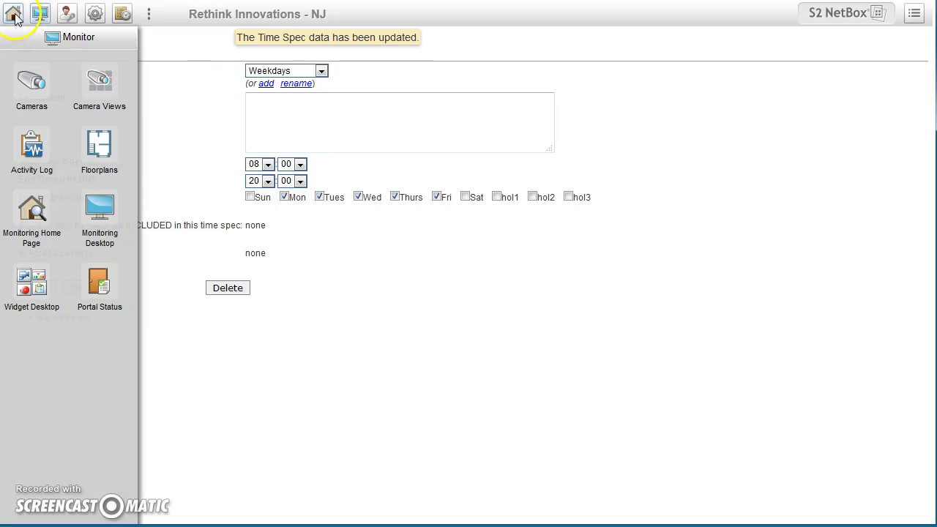
pyautogui.click(102, 278)
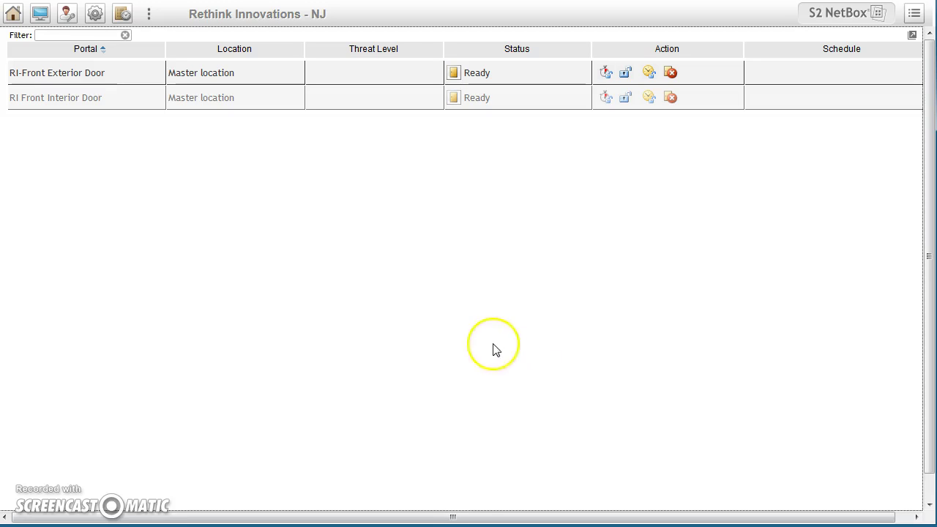
# Delete the Today holiday with Yes confirmation, leaving a blank new-holiday form
pyautogui.click(95, 15)
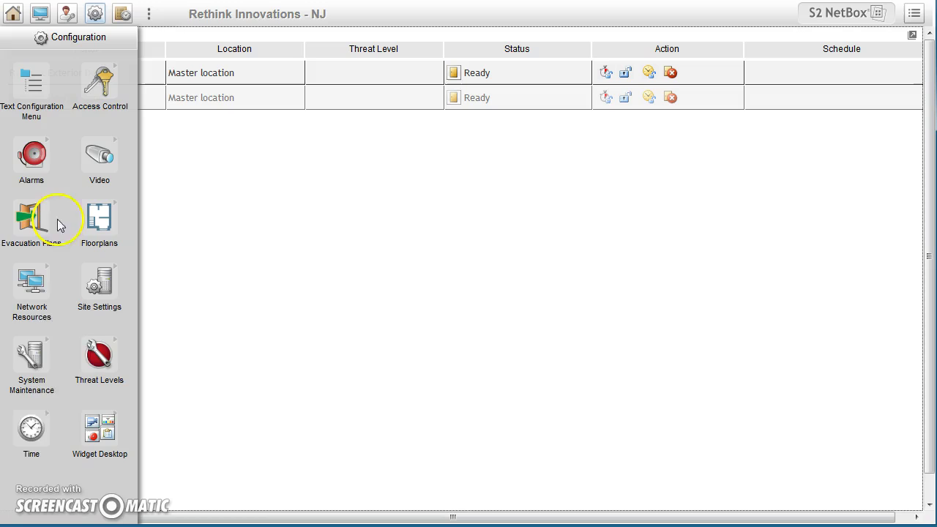
pyautogui.click(33, 429)
pyautogui.click(33, 80)
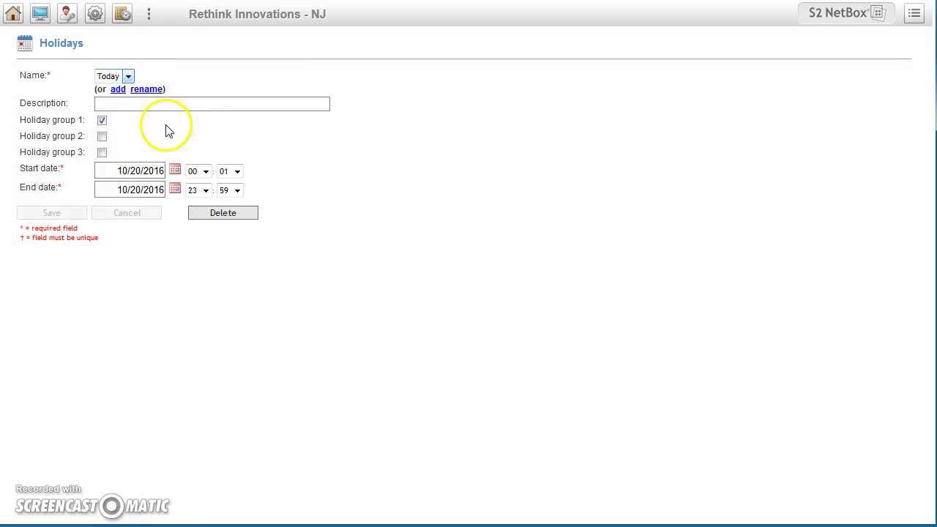
pyautogui.click(230, 213)
pyautogui.click(539, 297)
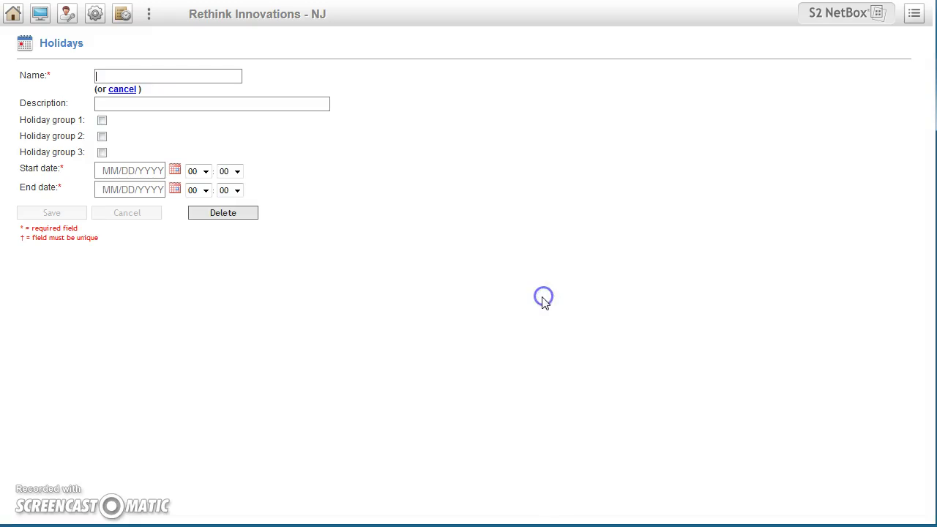
pyautogui.click(573, 282)
# Go to Monitor > Portal Status to check the RI-Front Exterior Door's Extended Unlock state
pyautogui.click(40, 14)
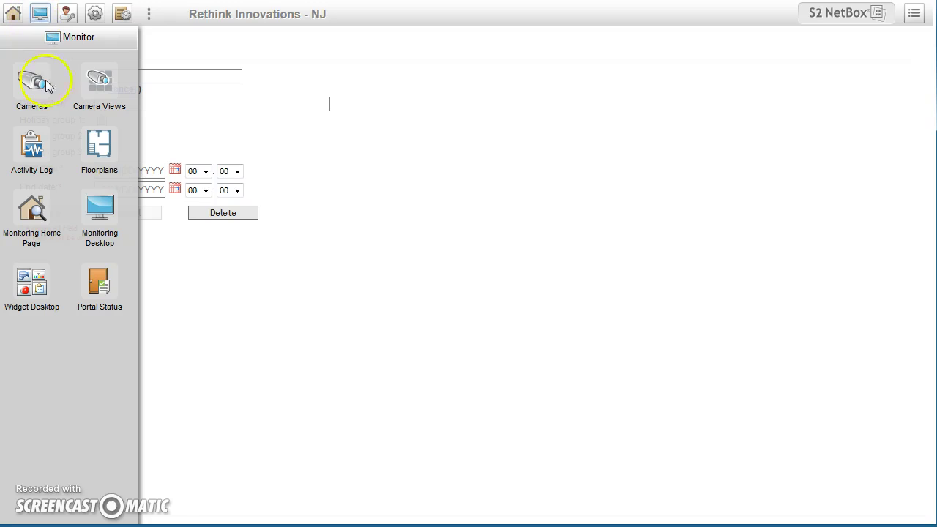
pyautogui.click(107, 282)
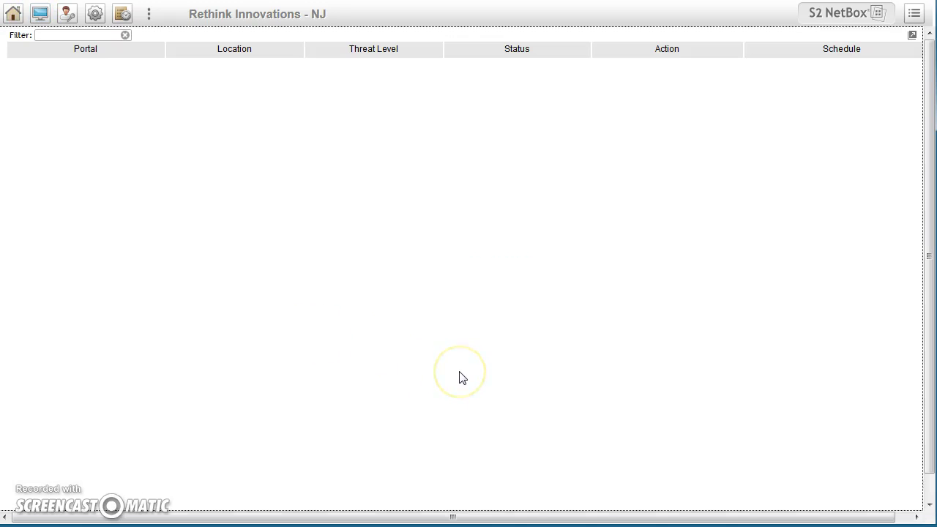